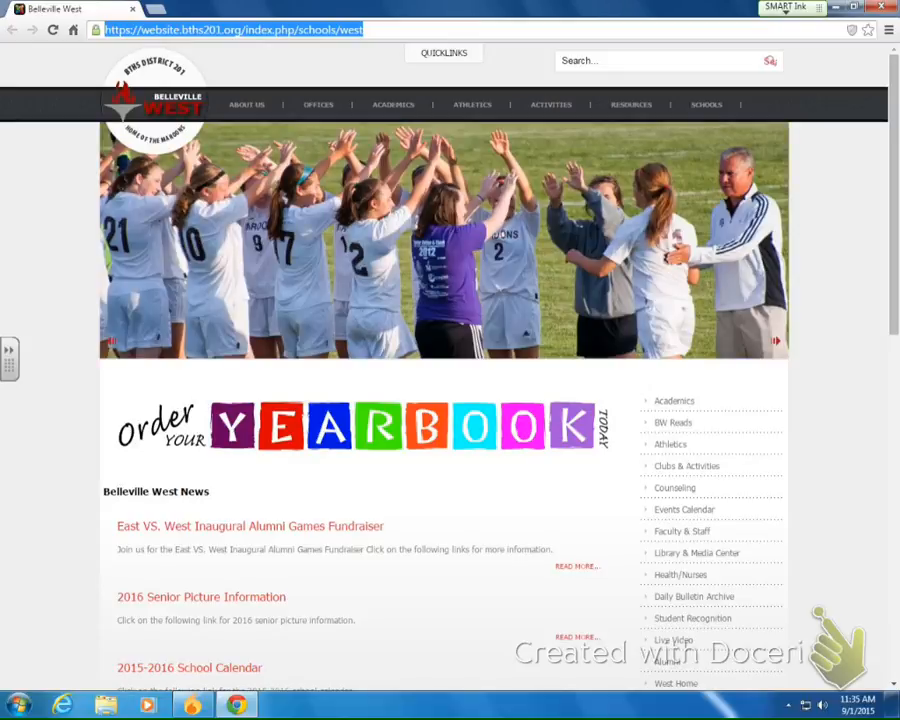
Go to desmos.com and launch the graphing calculator.
{"action": "type", "text": "des"}
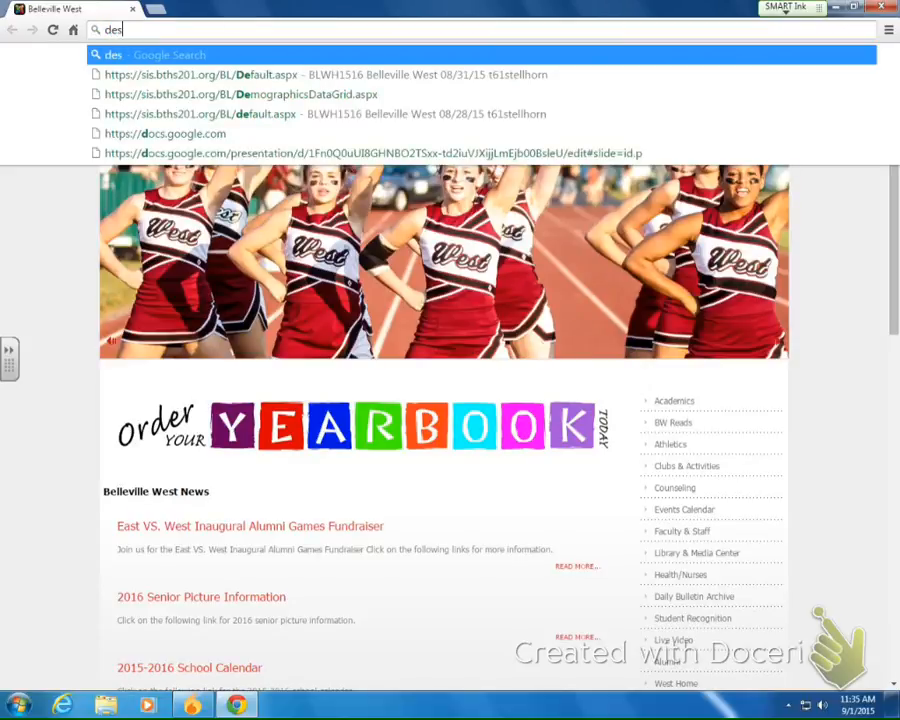
{"action": "type", "text": "mos.co"}
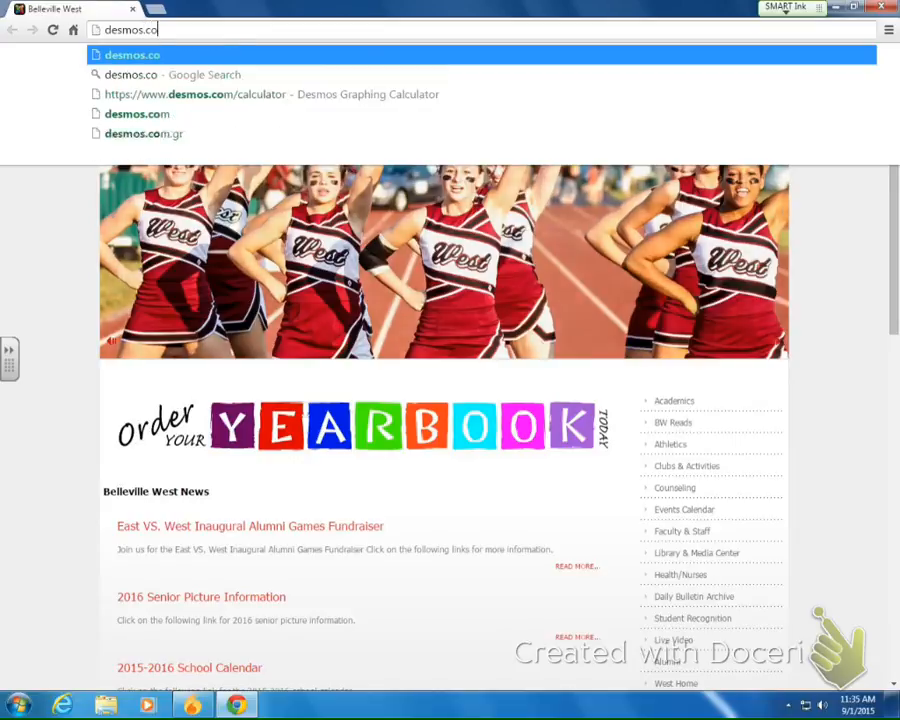
{"action": "type", "text": "m"}
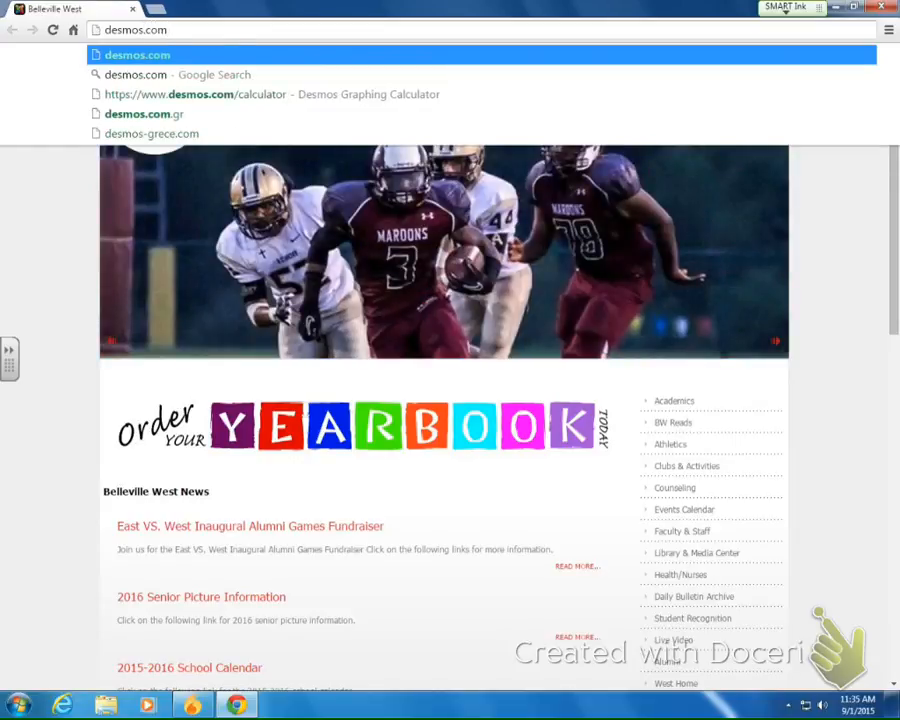
{"action": "key", "text": "Return"}
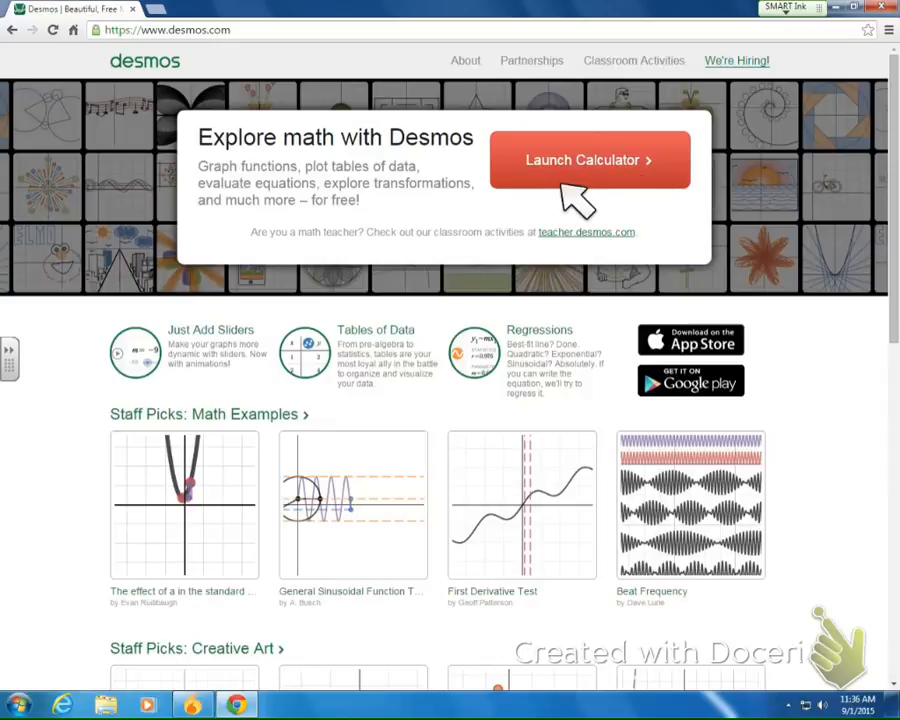
{"action": "left_click", "coordinate": [590, 165]}
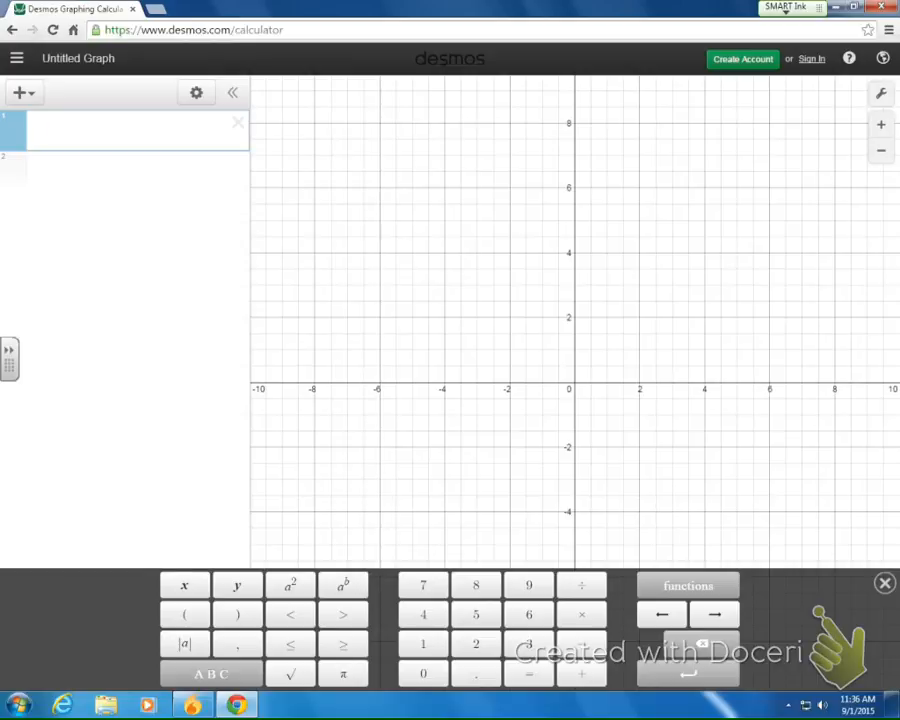
Sign in to the account and save the blank graph with the title "Algebra 2 Name".
{"action": "left_click", "coordinate": [811, 58]}
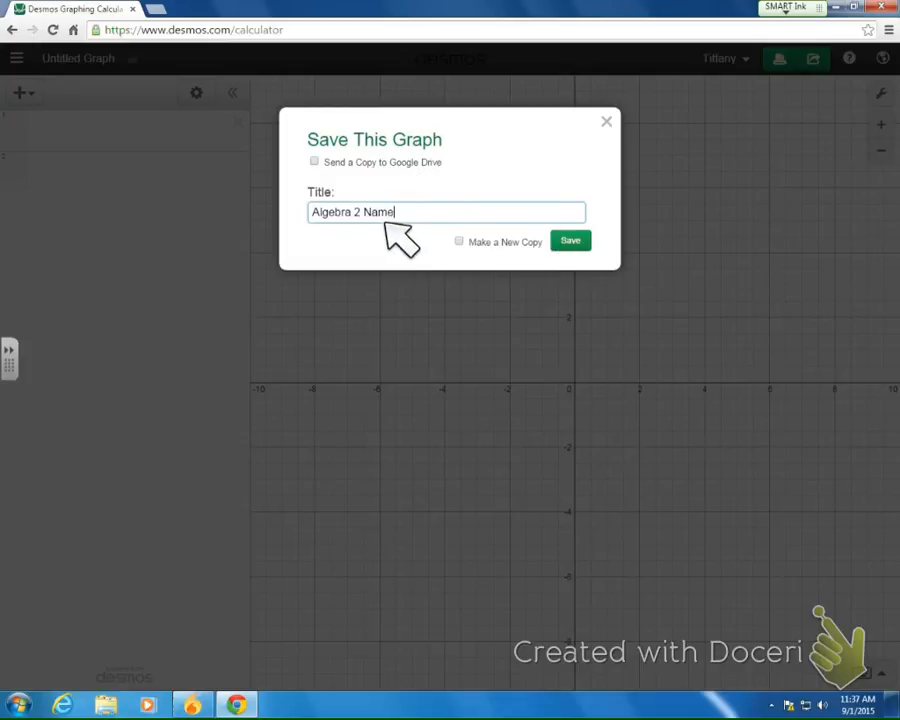
{"action": "key", "text": "Return"}
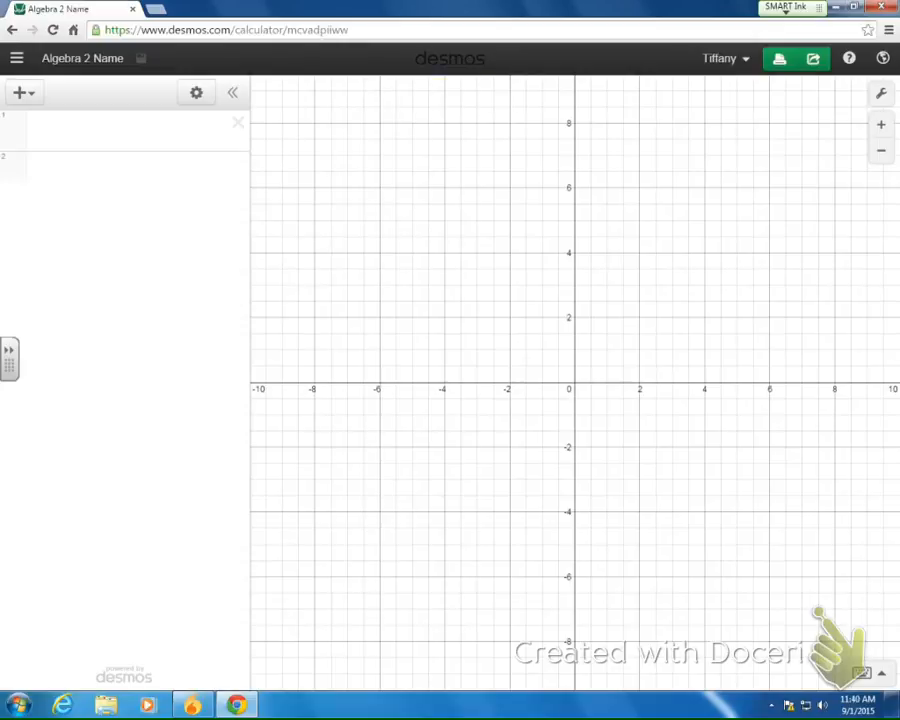
Graph the letter A's rising stroke as y = 2x restricted to 0 ≤ x ≤ 1.
{"action": "left_click", "coordinate": [121, 139]}
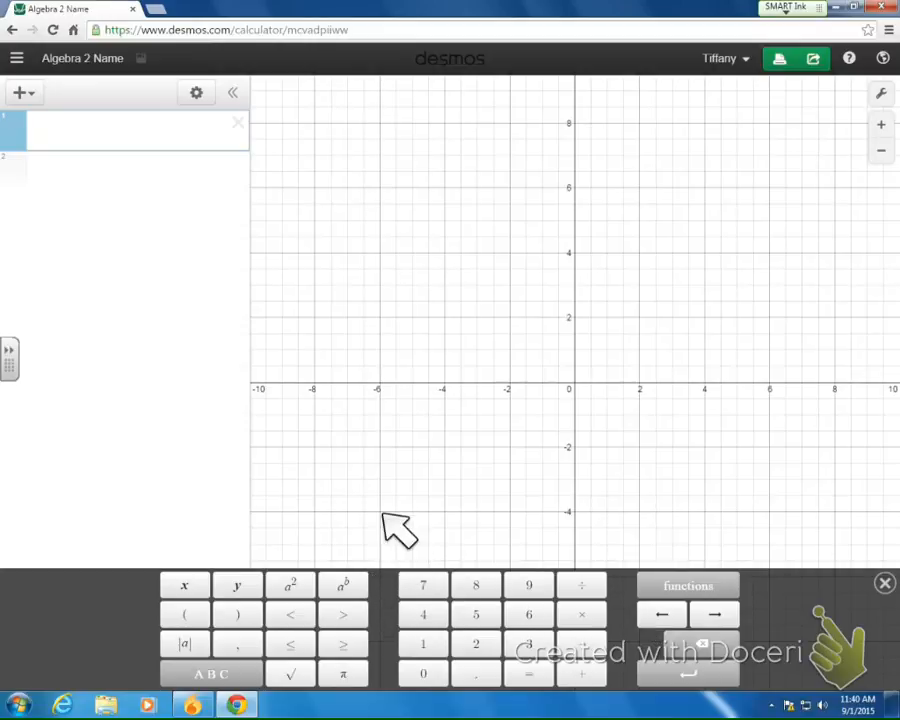
{"action": "type", "text": "2x{0≤x≤1"}
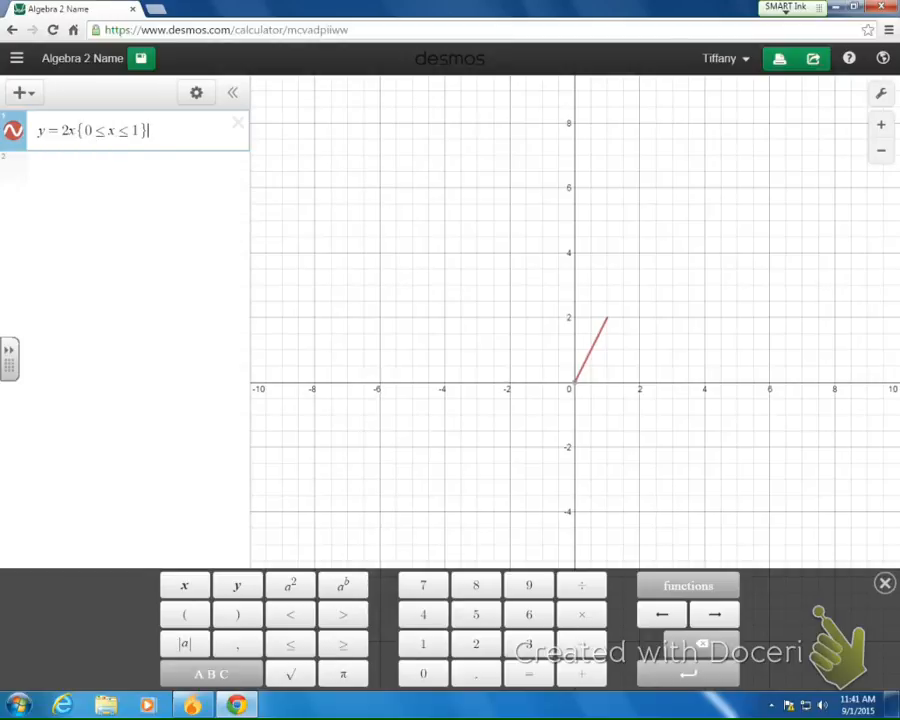
Graph the letter A's falling stroke as y = −2(x − 2) restricted to 1 ≤ x ≤ 2 in a second expression.
{"action": "key", "text": "Return"}
{"action": "type", "text": "y=-2x"}
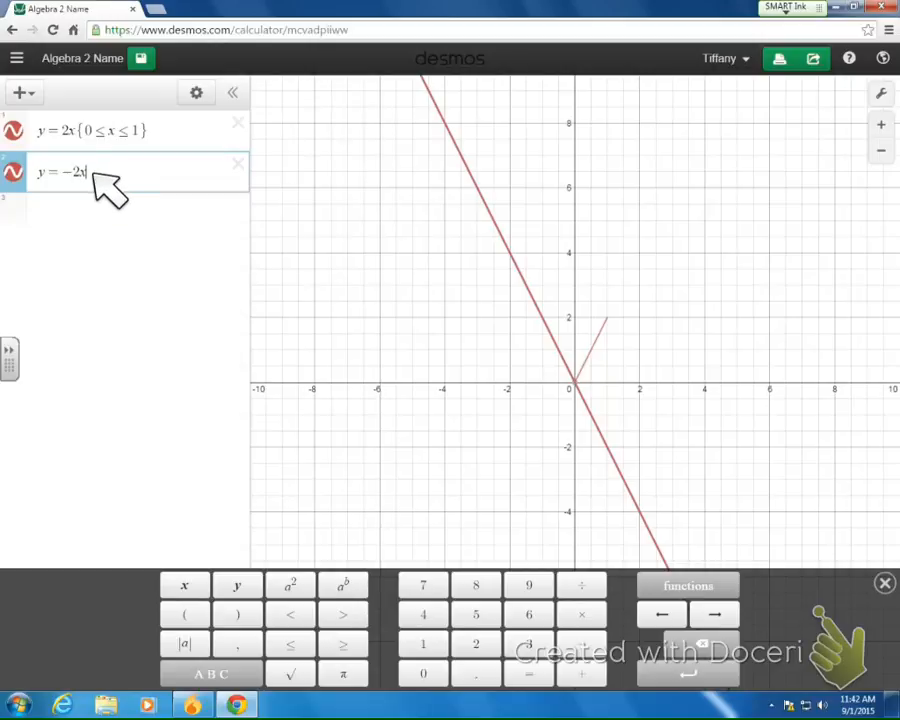
{"action": "key", "text": "BackSpace"}
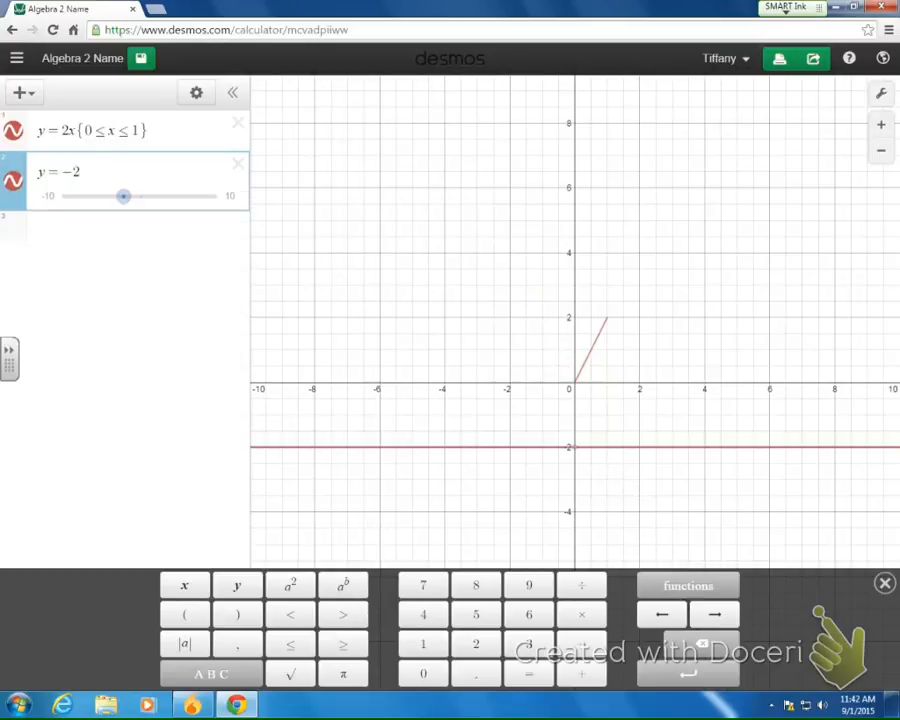
{"action": "type", "text": "("}
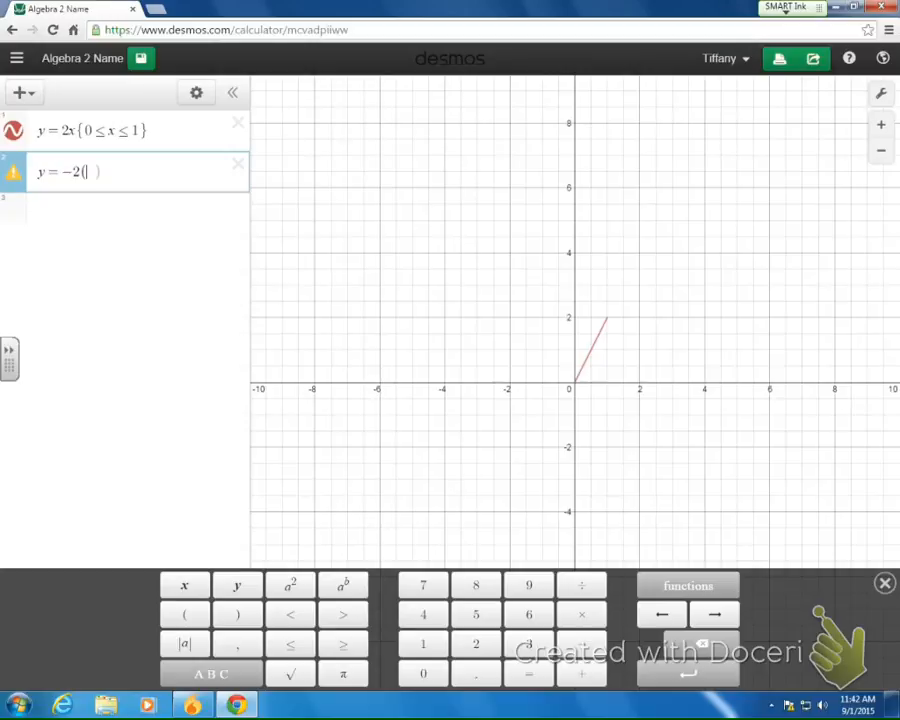
{"action": "type", "text": "x + 4"}
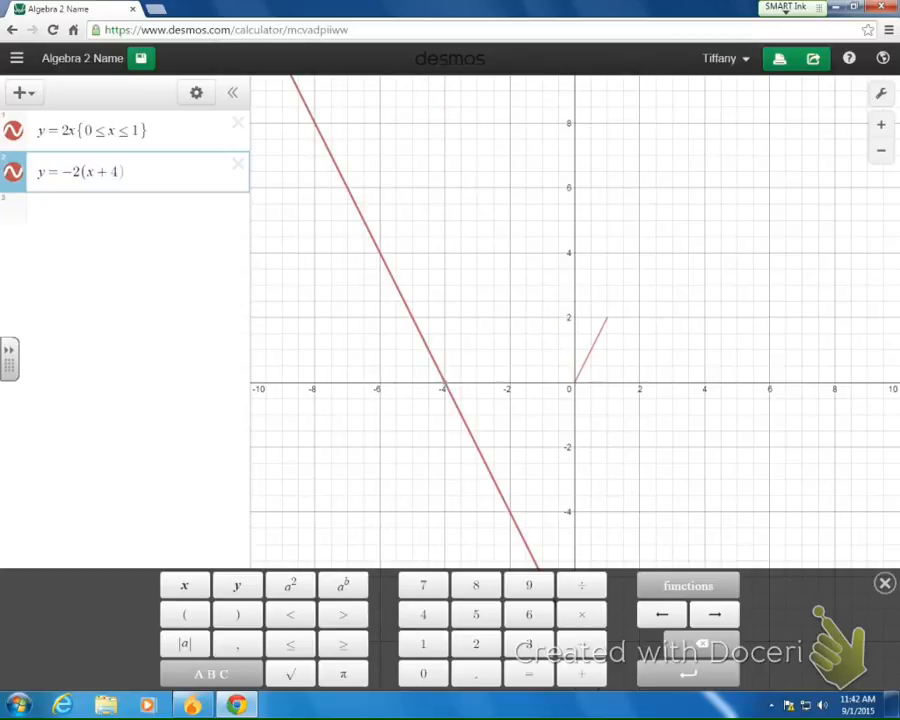
{"action": "key", "text": "BackSpace"}
{"action": "key", "text": "BackSpace"}
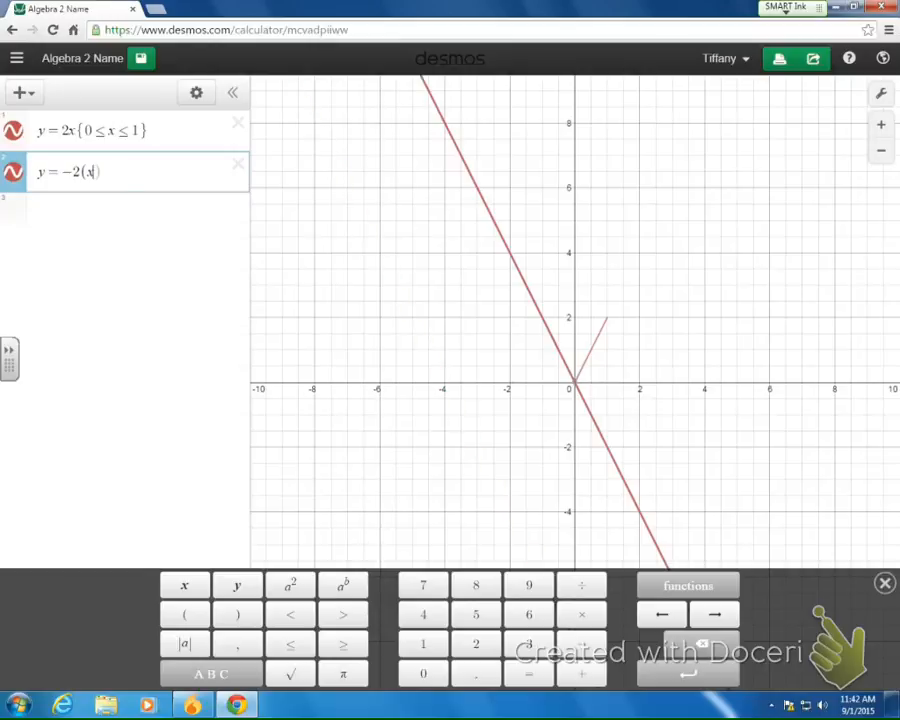
{"action": "type", "text": "-4"}
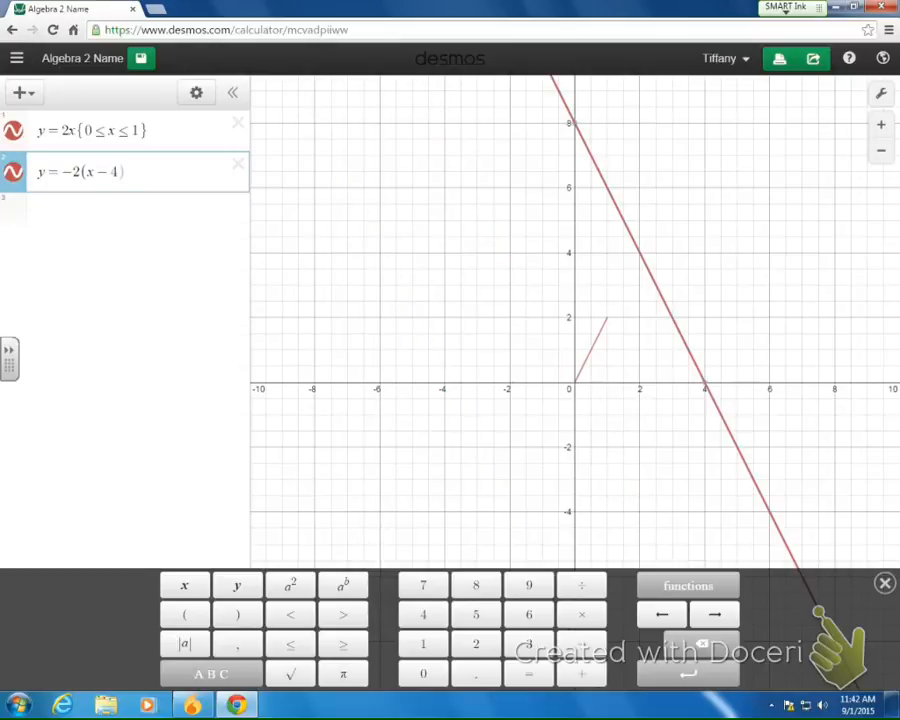
{"action": "key", "text": "BackSpace"}
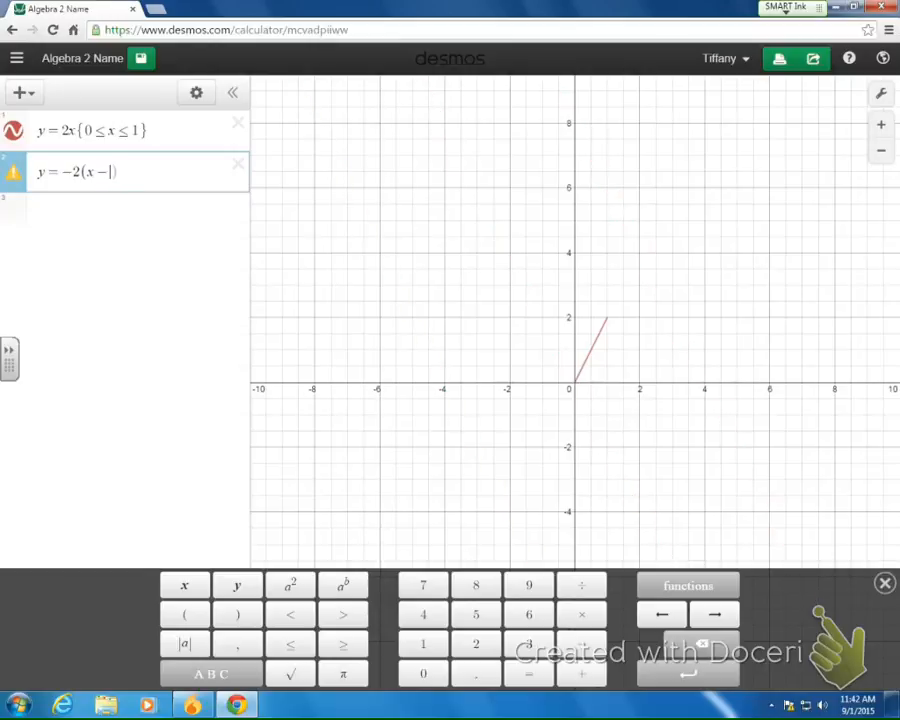
{"action": "type", "text": "2){"}
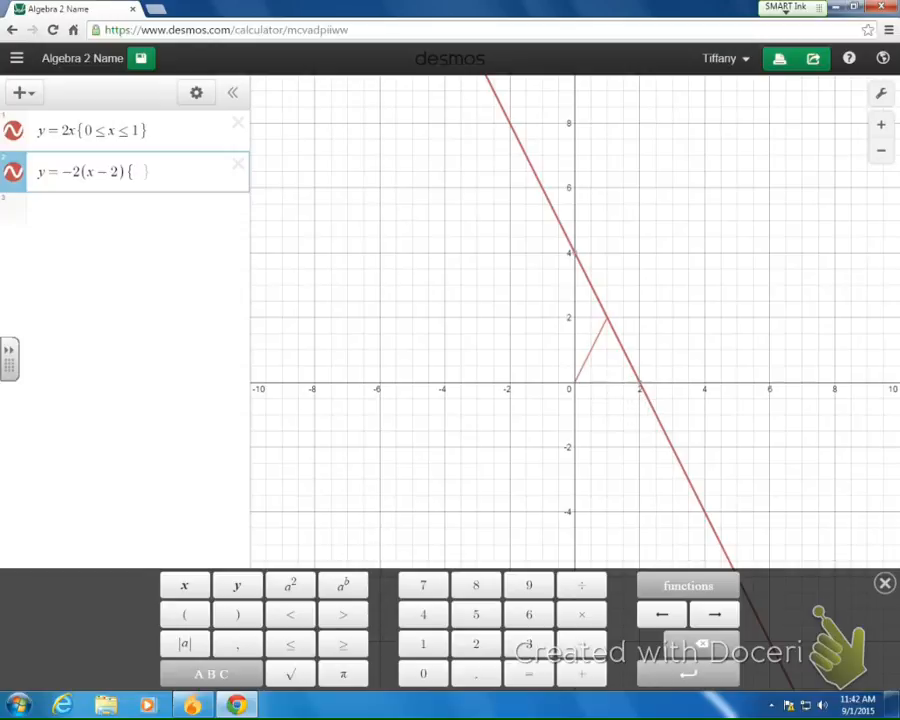
{"action": "type", "text": "1"}
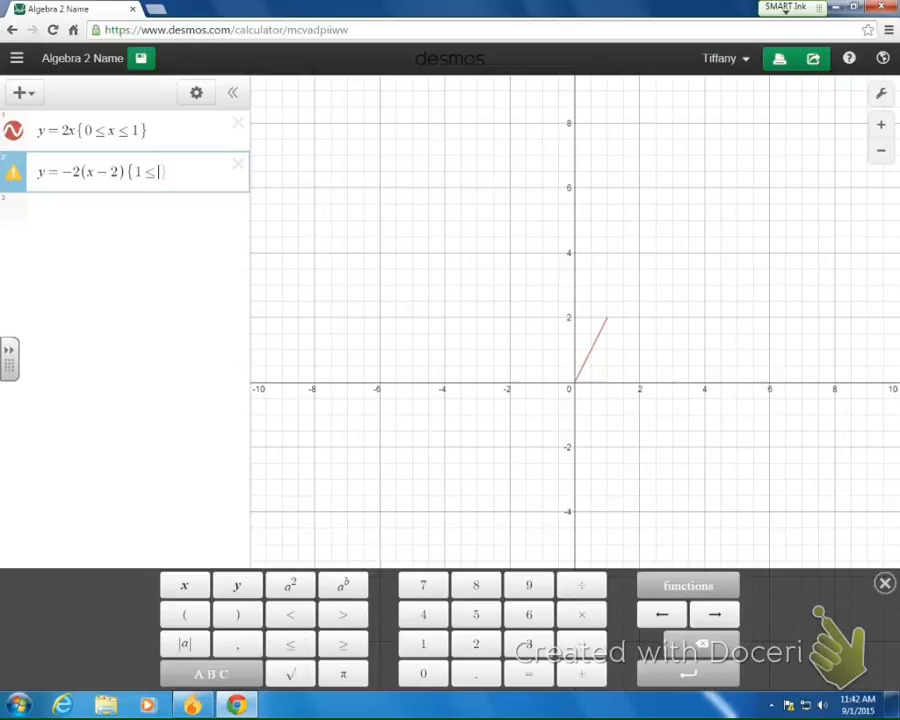
{"action": "type", "text": "x <"}
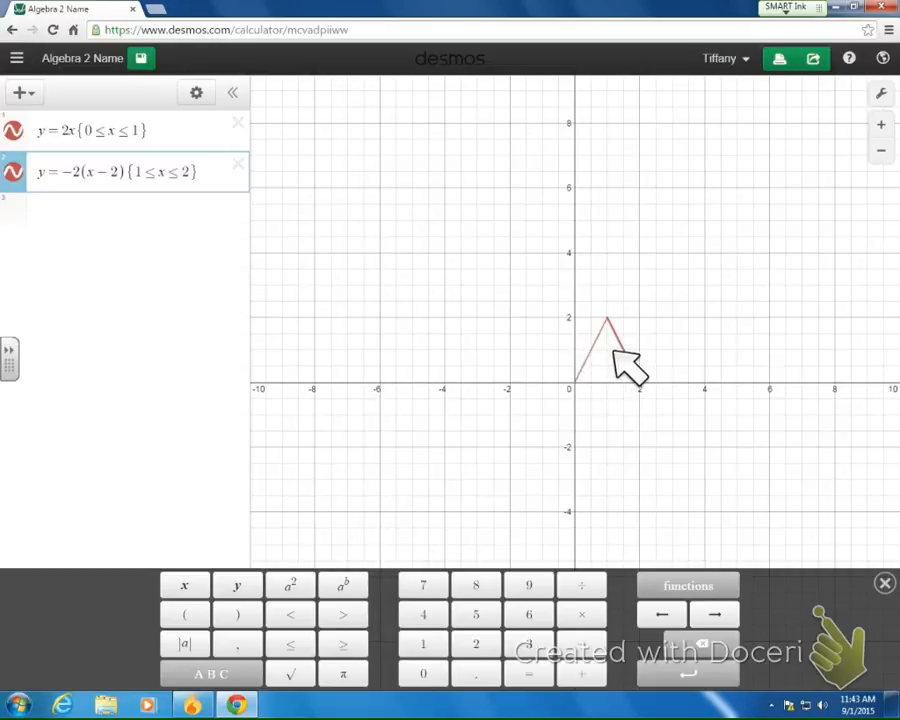
Add the A's crossbar as y = 1 restricted to 1/2 ≤ x ≤ 3/2.
{"action": "key", "text": "Return"}
{"action": "type", "text": "y=1"}
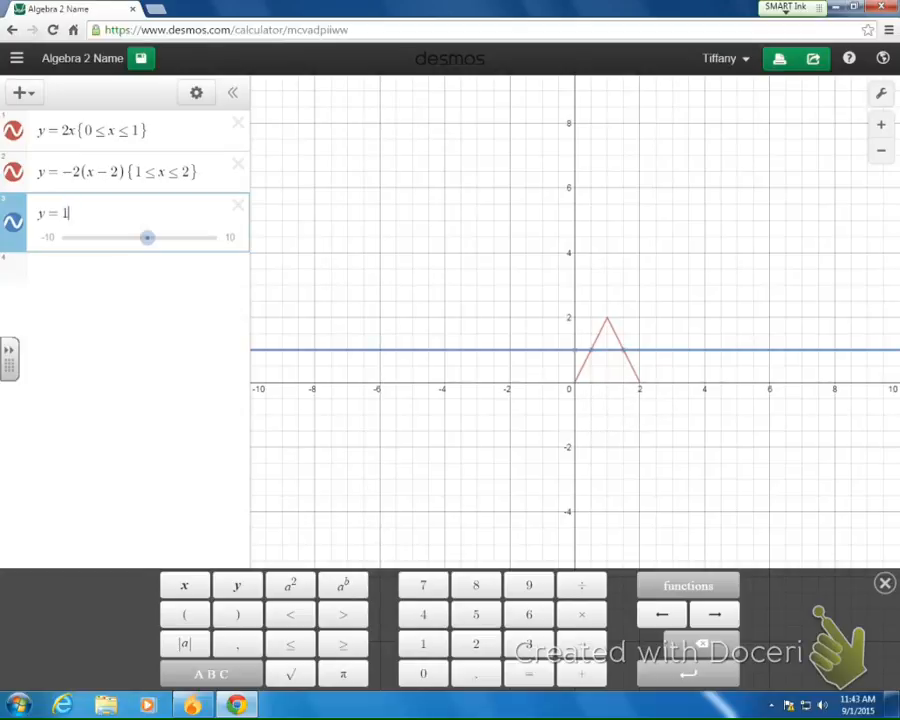
{"action": "type", "text": "{1/2<=x<=3/2}"}
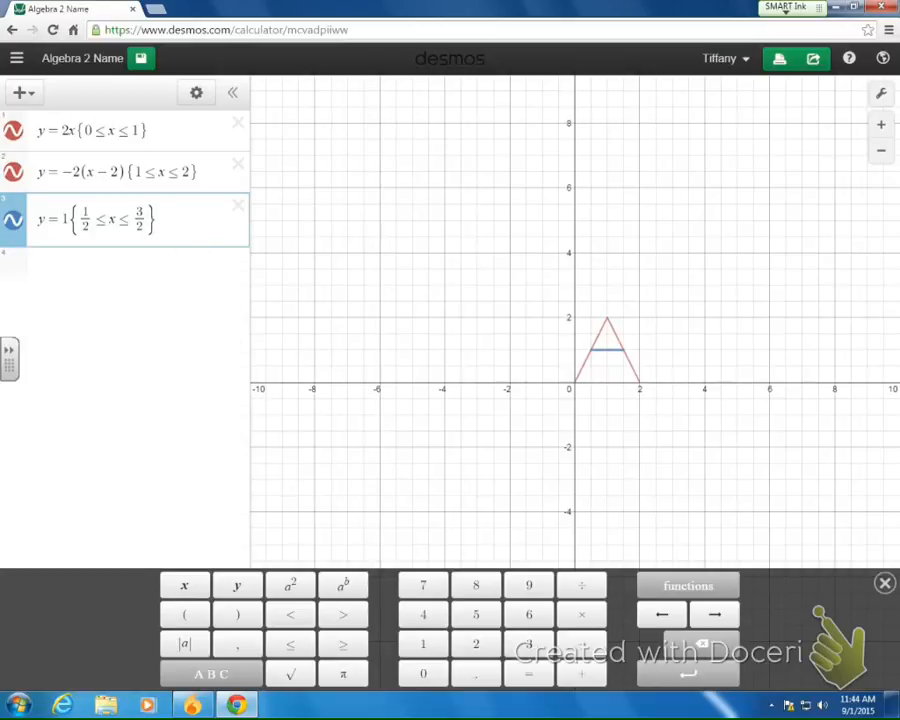
{"action": "key", "text": "Return"}
{"action": "type", "text": "1/2"}
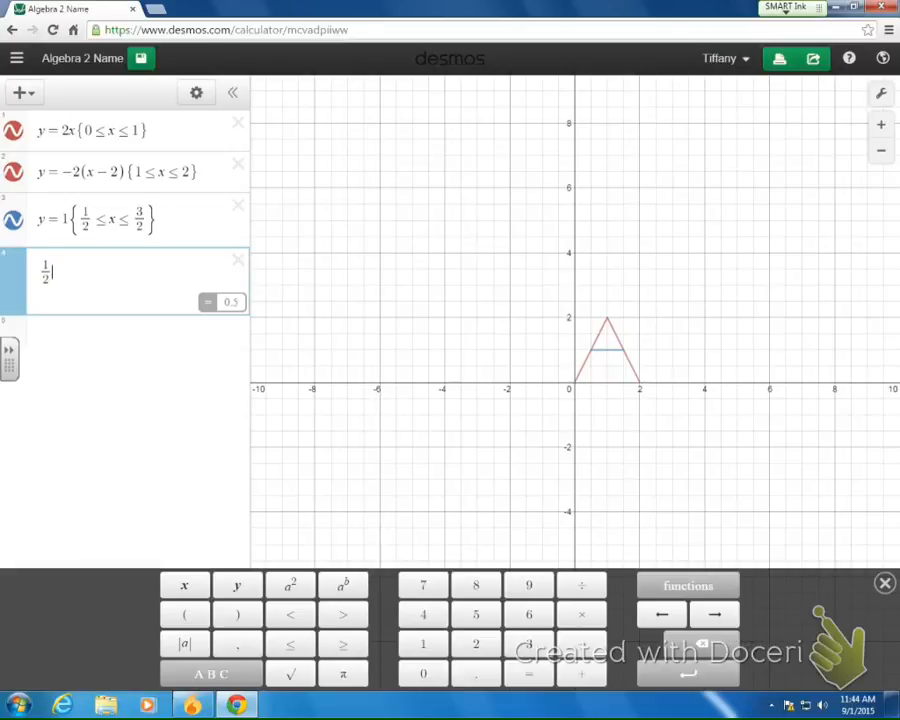
{"action": "left_click", "coordinate": [238, 260]}
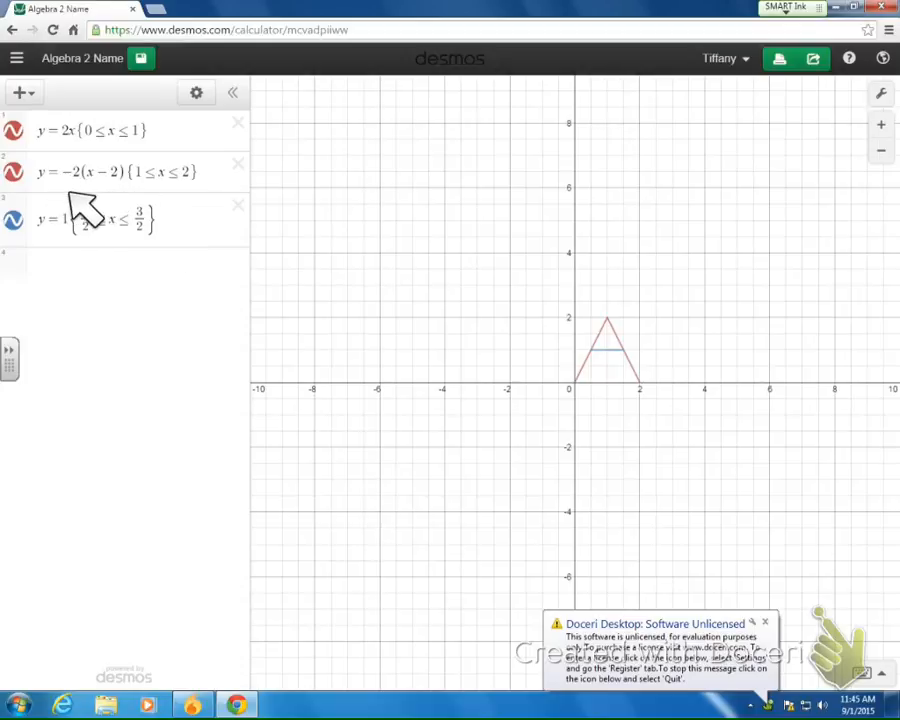
Add a vertical segment x = −3 restricted to 0 ≤ y ≤ 2 in the fourth expression.
{"action": "left_click", "coordinate": [130, 262]}
{"action": "type", "text": "x=-3"}
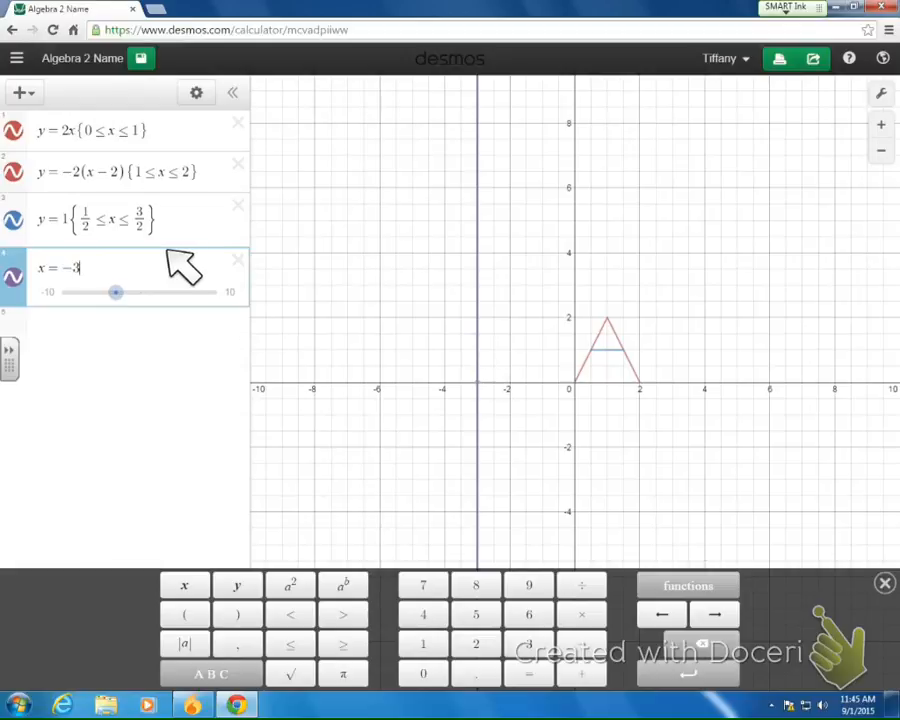
{"action": "type", "text": "{0<=y<=2"}
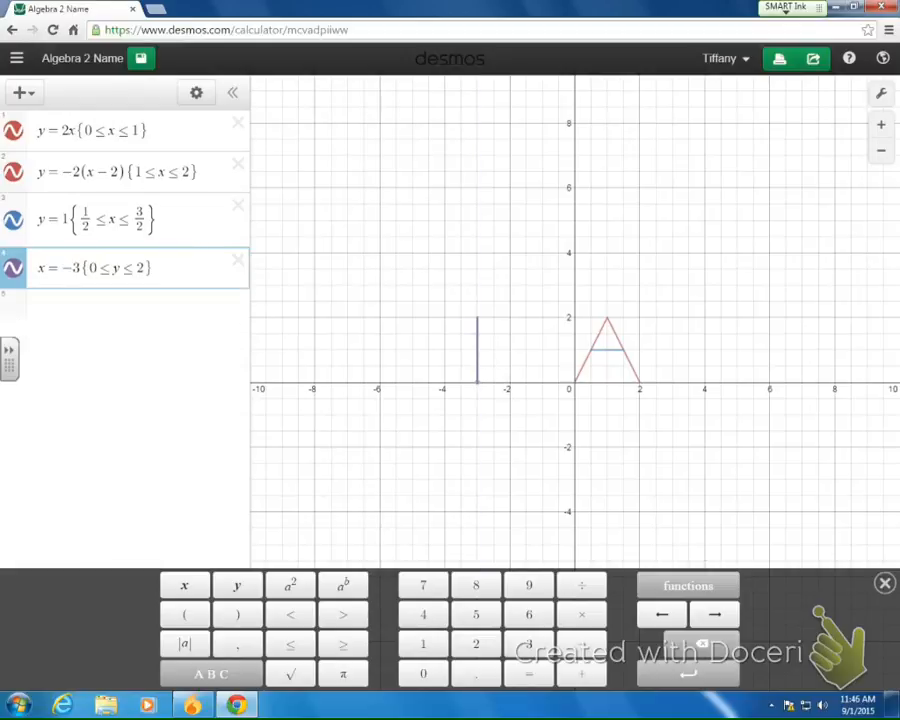